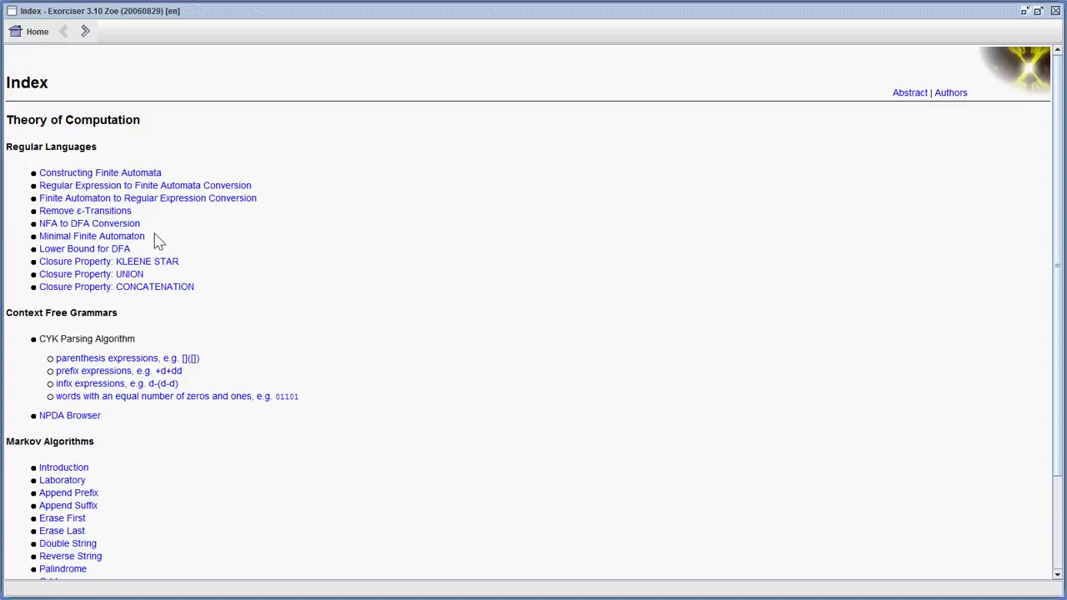
Step: Open the Minimal Finite Automaton exercise and generate a new Beginners exercise
{"action": "left_click", "coordinate": [107, 239]}
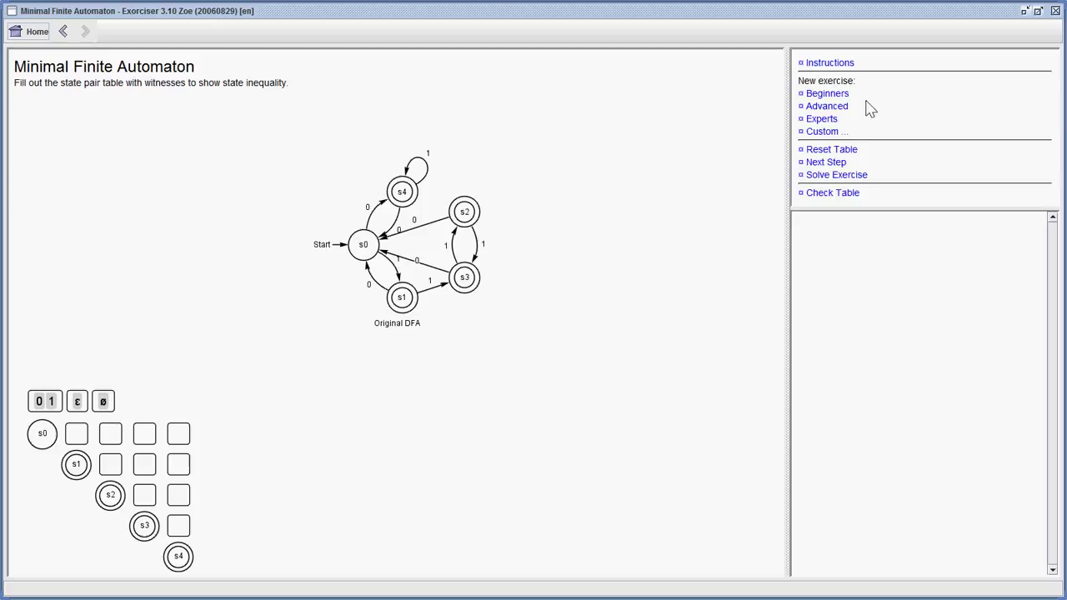
{"action": "left_click", "coordinate": [828, 123]}
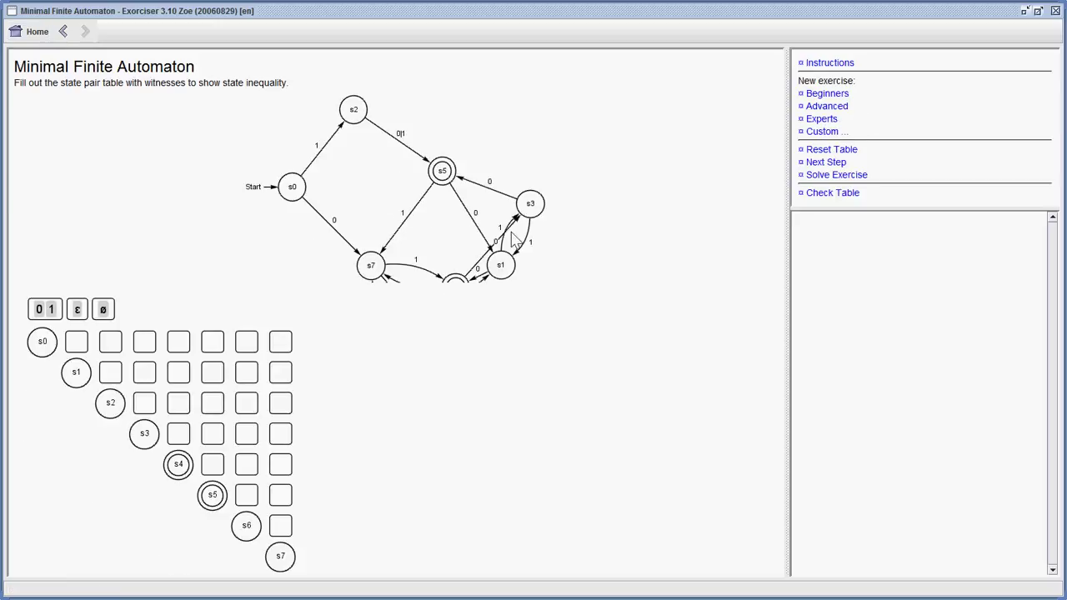
{"action": "left_click_drag", "start_coordinate": [508, 238], "coordinate": [499, 179]}
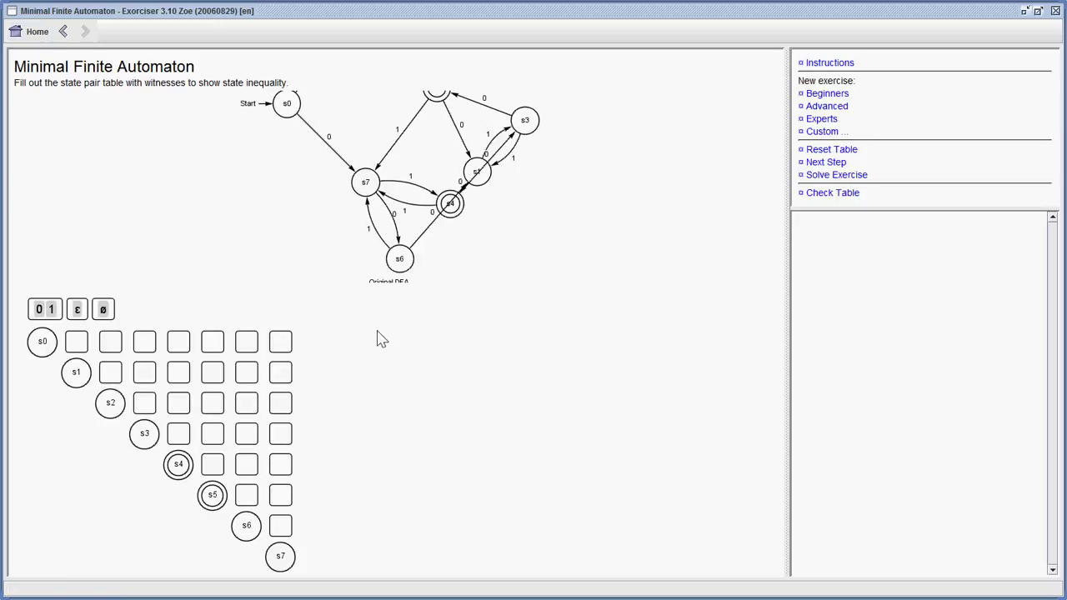
{"action": "left_click", "coordinate": [836, 98]}
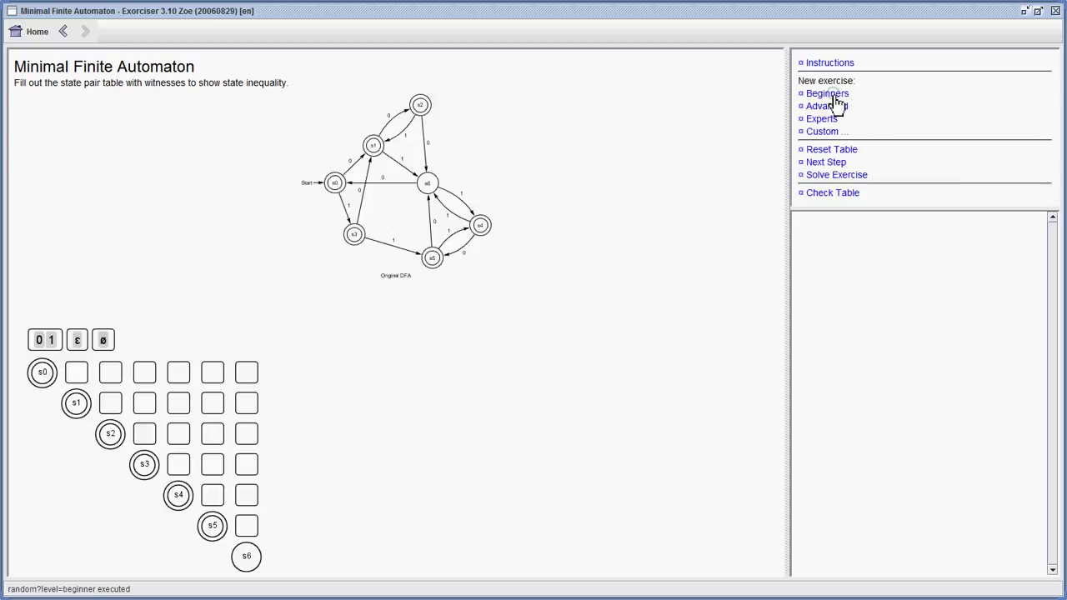
Step: Fill the s6 column of the state pair table with ε for every pair from s0–s6 to s5–s6
{"action": "left_click", "coordinate": [836, 165]}
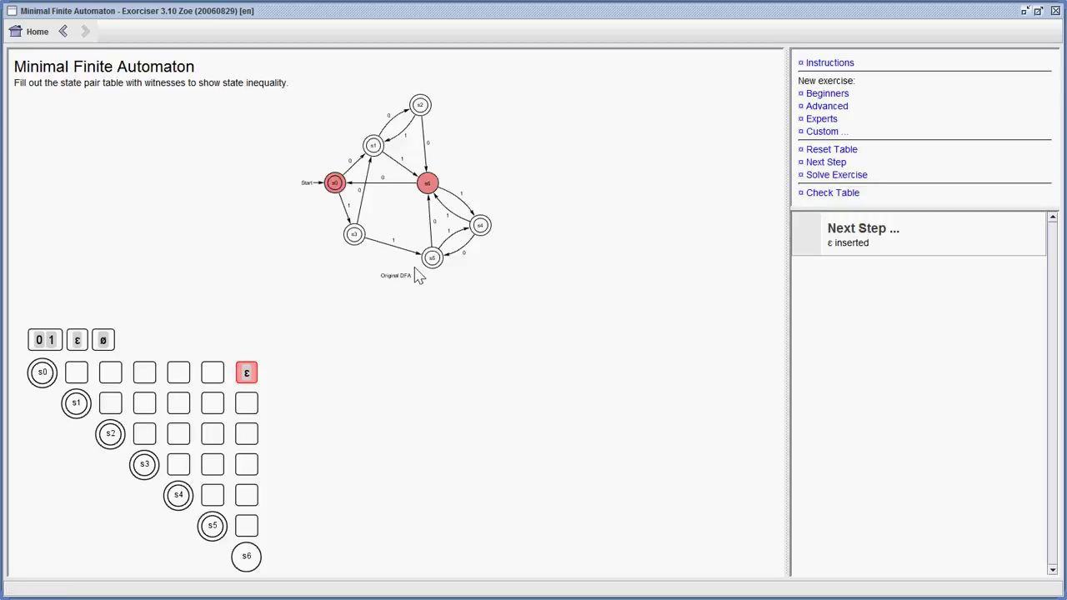
{"action": "left_click", "coordinate": [256, 378]}
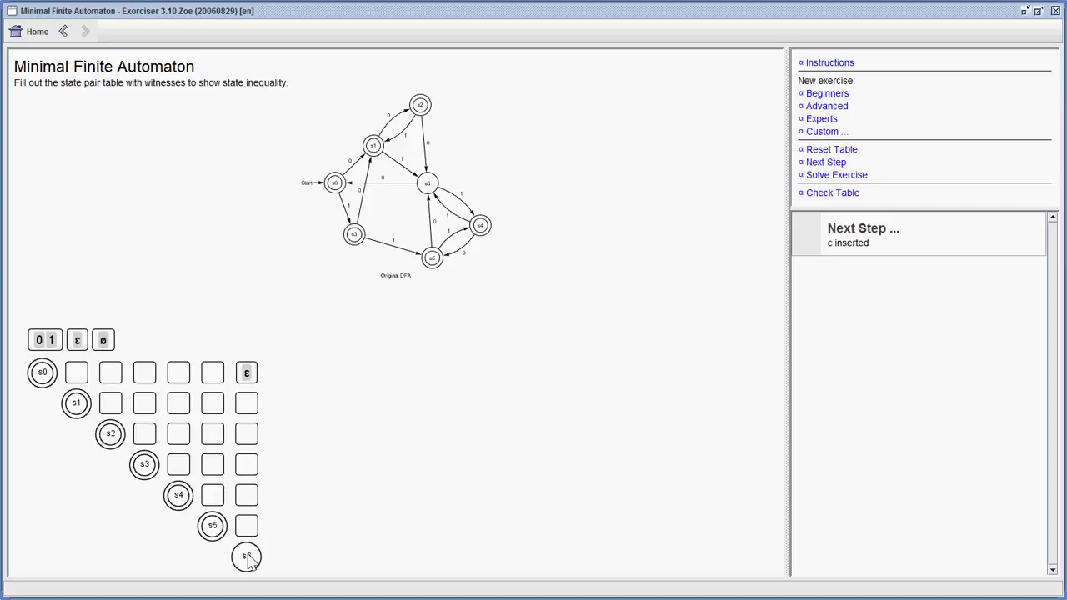
{"action": "left_click", "coordinate": [248, 375]}
{"action": "left_click_drag", "start_coordinate": [77, 349], "coordinate": [258, 552]}
{"action": "left_click", "coordinate": [247, 405]}
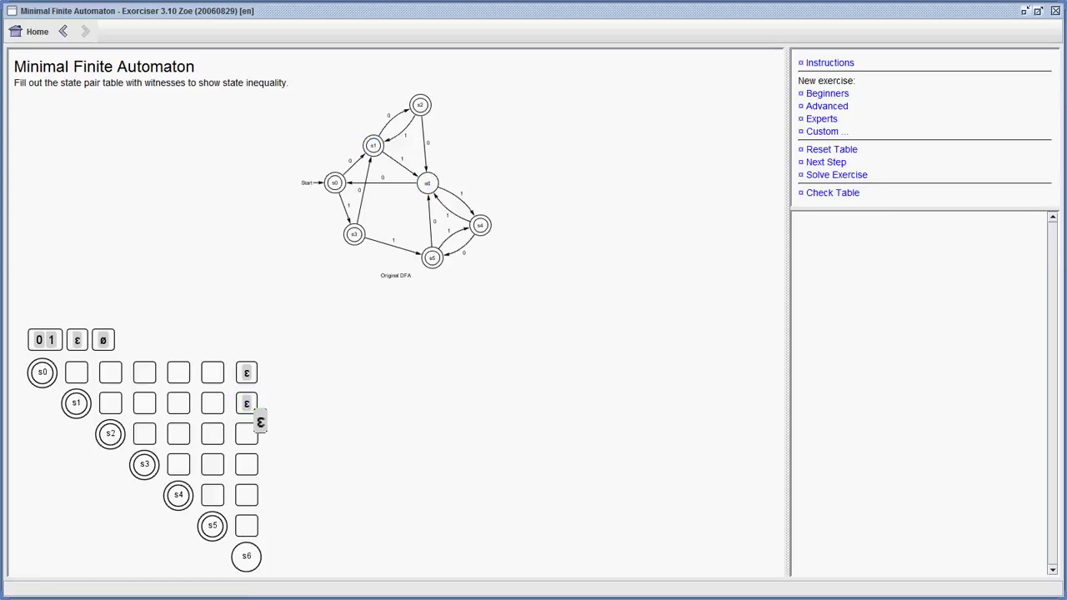
{"action": "left_click", "coordinate": [247, 434]}
{"action": "left_click", "coordinate": [245, 464]}
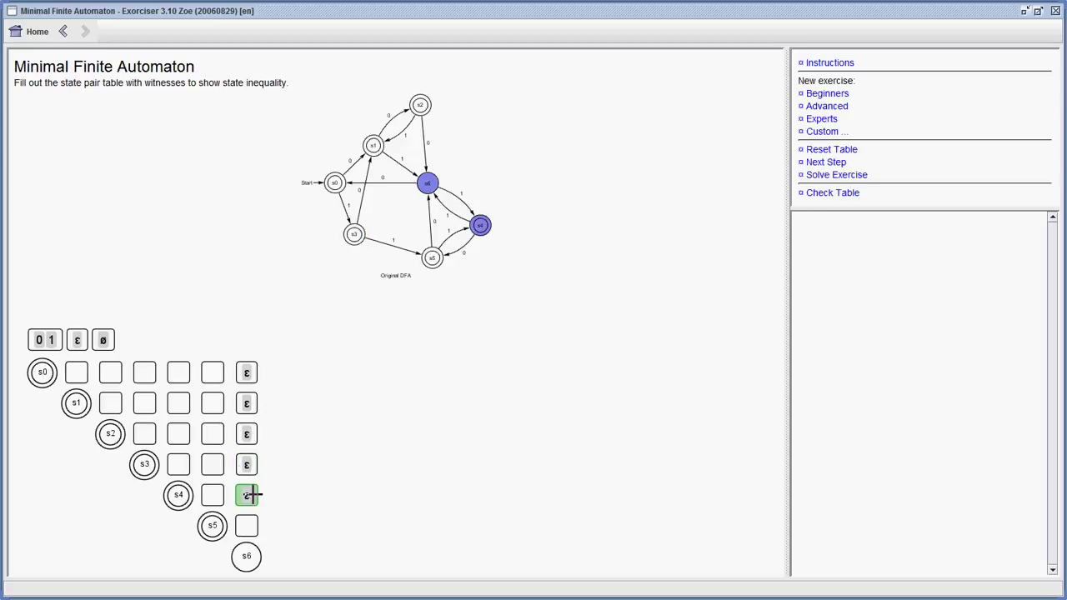
{"action": "left_click", "coordinate": [247, 494]}
{"action": "left_click", "coordinate": [247, 526]}
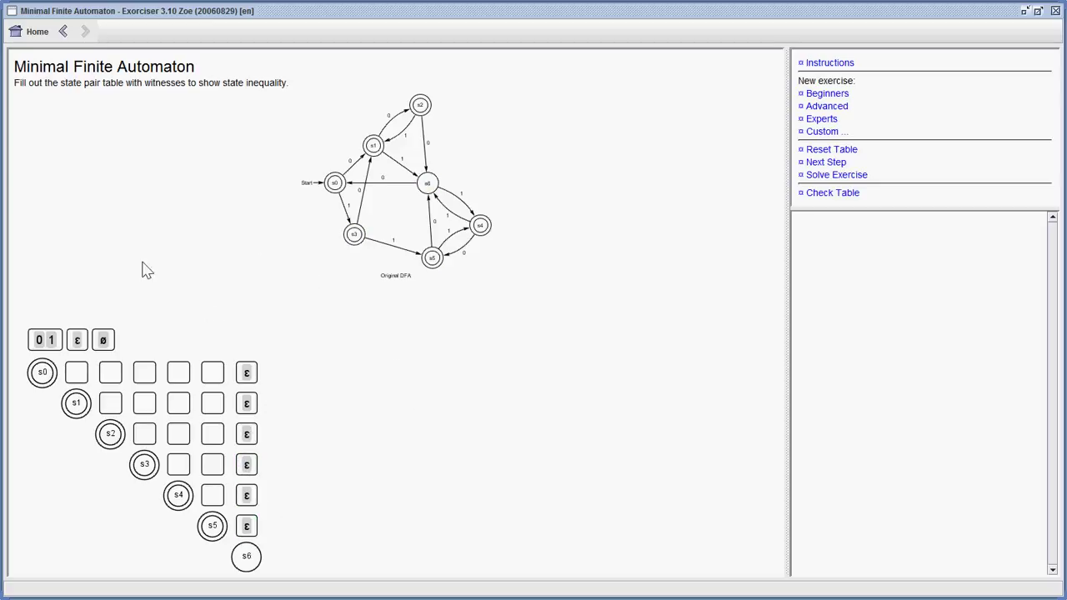
Step: Enter 0 as the witness for the state pairs s0–s2 and s0–s5
{"action": "left_click", "coordinate": [43, 339]}
{"action": "left_click", "coordinate": [42, 342]}
{"action": "left_click", "coordinate": [76, 372]}
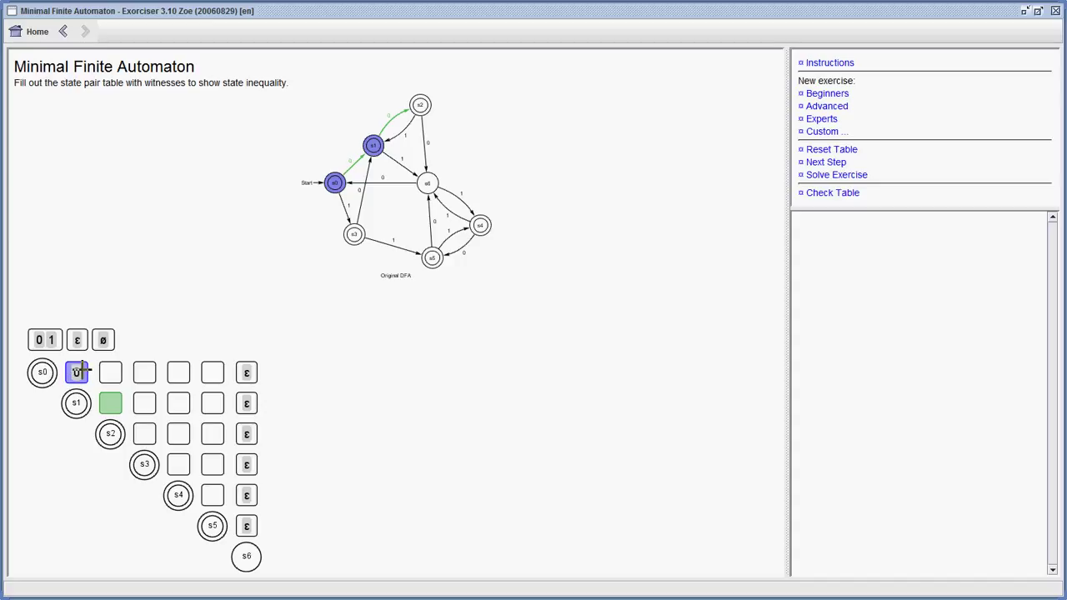
{"action": "mouse_move", "coordinate": [95, 371]}
{"action": "left_mouse_down"}
{"action": "mouse_move", "coordinate": [81, 369]}
{"action": "mouse_move", "coordinate": [128, 347]}
{"action": "mouse_move", "coordinate": [261, 352]}
{"action": "mouse_move", "coordinate": [265, 490]}
{"action": "mouse_move", "coordinate": [302, 405]}
{"action": "mouse_move", "coordinate": [71, 338]}
{"action": "mouse_move", "coordinate": [82, 371]}
{"action": "mouse_move", "coordinate": [116, 366]}
{"action": "mouse_move", "coordinate": [79, 372]}
{"action": "mouse_move", "coordinate": [114, 370]}
{"action": "mouse_move", "coordinate": [126, 353]}
{"action": "mouse_move", "coordinate": [118, 365]}
{"action": "mouse_move", "coordinate": [76, 370]}
{"action": "mouse_move", "coordinate": [211, 371]}
{"action": "mouse_move", "coordinate": [107, 366]}
{"action": "left_mouse_up"}
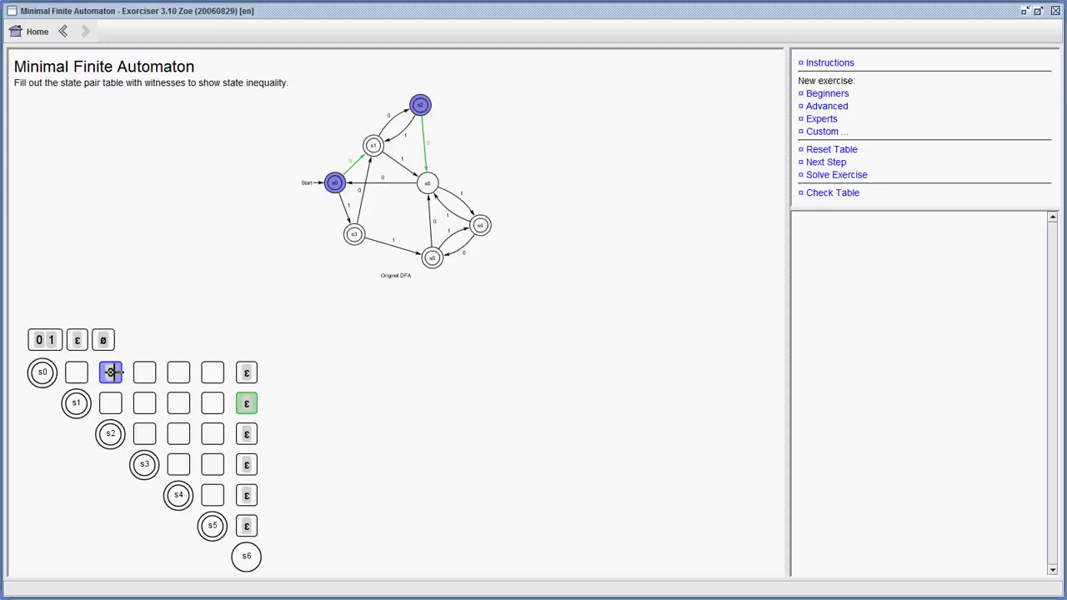
{"action": "mouse_move", "coordinate": [111, 372]}
{"action": "left_mouse_down"}
{"action": "mouse_move", "coordinate": [252, 388]}
{"action": "mouse_move", "coordinate": [267, 412]}
{"action": "mouse_move", "coordinate": [214, 367]}
{"action": "mouse_move", "coordinate": [109, 376]}
{"action": "left_mouse_up"}
{"action": "left_click_drag", "start_coordinate": [111, 373], "coordinate": [121, 377]}
{"action": "mouse_move", "coordinate": [109, 373]}
{"action": "left_mouse_down"}
{"action": "mouse_move", "coordinate": [272, 400]}
{"action": "mouse_move", "coordinate": [250, 405]}
{"action": "mouse_move", "coordinate": [126, 373]}
{"action": "left_mouse_up"}
{"action": "left_click_drag", "start_coordinate": [117, 377], "coordinate": [212, 372]}
Step: Enter the s1 row witnesses: 0 for s1–s2, 00 for s1–s3 and 0 for s1–s5
{"action": "left_click_drag", "start_coordinate": [212, 372], "coordinate": [168, 409]}
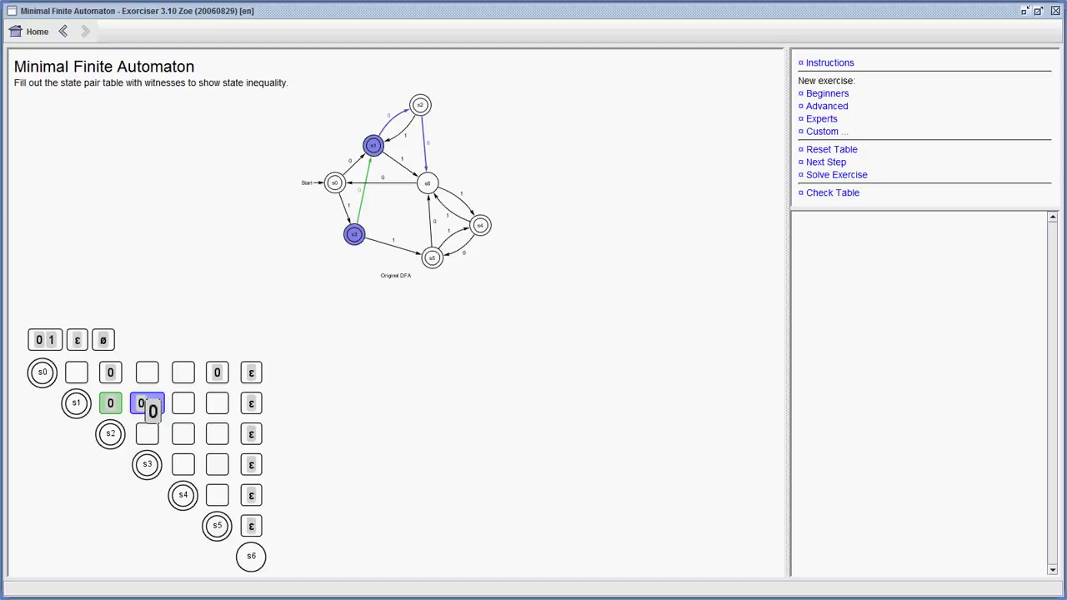
{"action": "left_click_drag", "start_coordinate": [160, 410], "coordinate": [123, 407]}
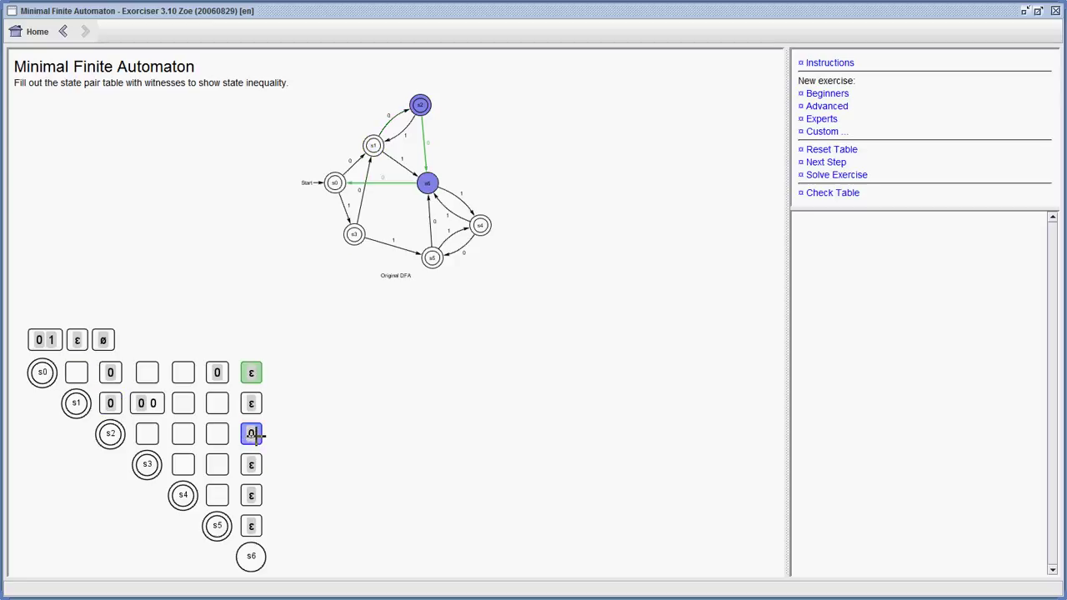
{"action": "left_click_drag", "start_coordinate": [251, 435], "coordinate": [218, 405]}
Step: Enter 0 as the witness for s2–s3, s2–s4, s3–s5 and s4–s5, and 00 for s3–s4
{"action": "left_click_drag", "start_coordinate": [217, 405], "coordinate": [185, 434]}
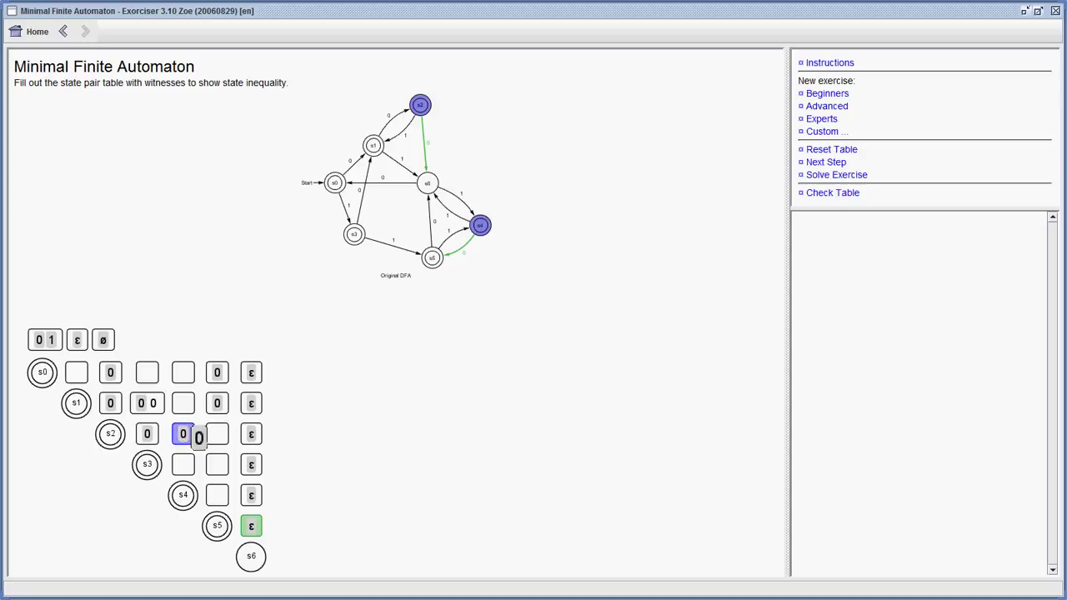
{"action": "left_click", "coordinate": [184, 463]}
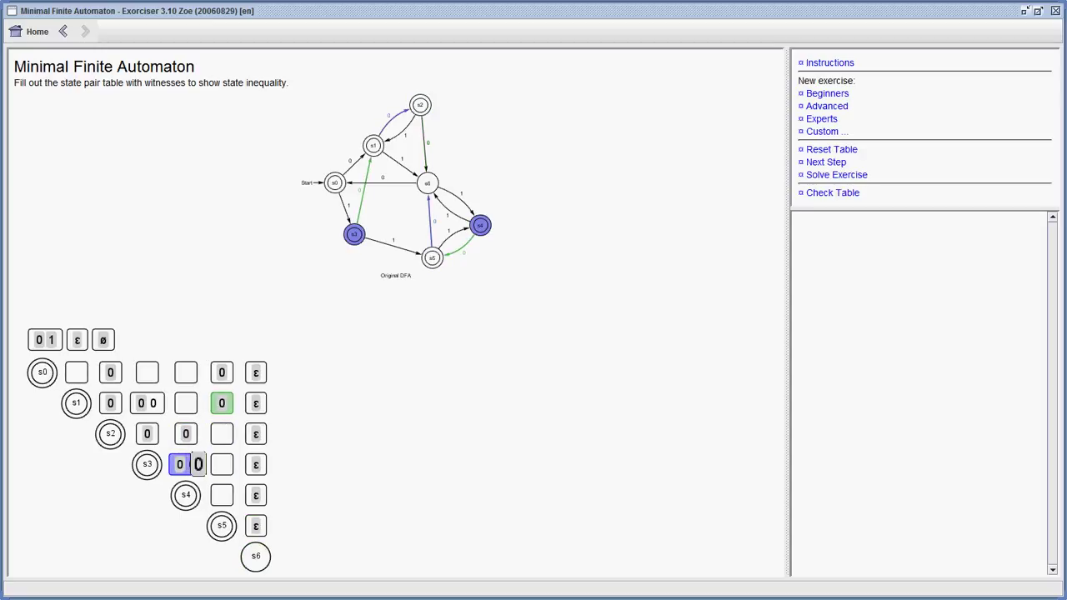
{"action": "left_click", "coordinate": [221, 464]}
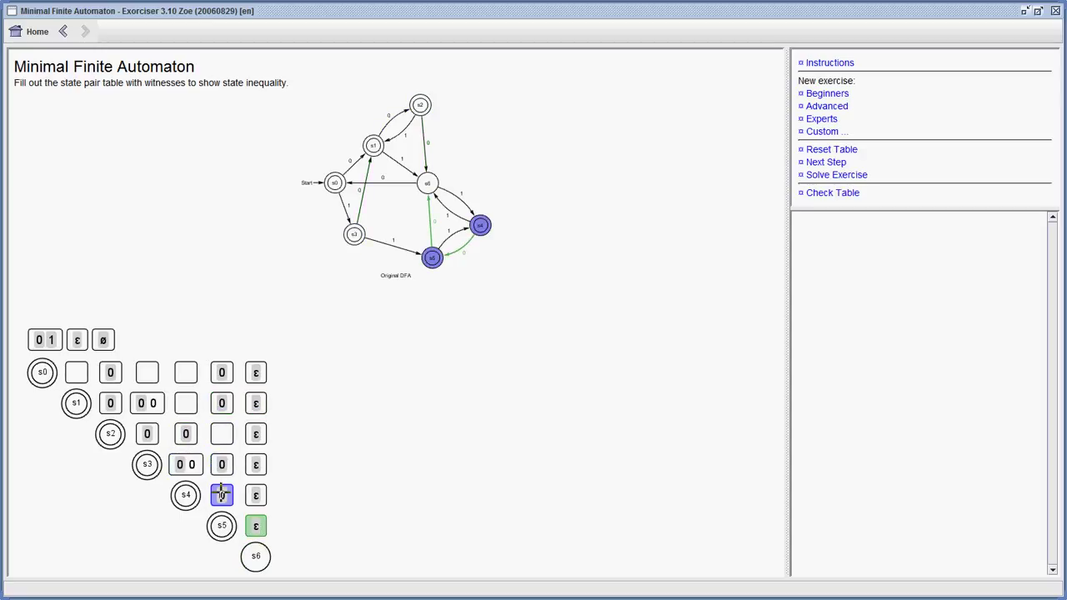
{"action": "left_click", "coordinate": [221, 494]}
Step: Complete the s0 row with witness 1 for s0–s1, 10 for s0–s3 and 1 for s0–s4
{"action": "left_click_drag", "start_coordinate": [222, 494], "coordinate": [213, 340]}
{"action": "left_click_drag", "start_coordinate": [167, 304], "coordinate": [147, 373]}
{"action": "left_click_drag", "start_coordinate": [147, 372], "coordinate": [186, 402]}
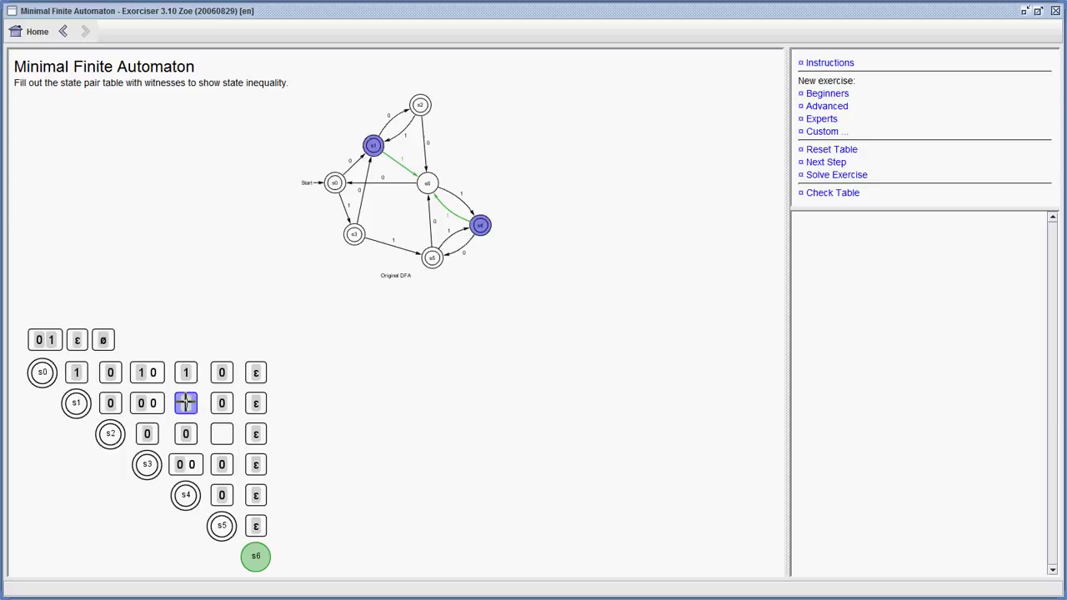
Step: Mark the state pairs s1–s4 and s2–s5 with ø and check the table
{"action": "mouse_move", "coordinate": [186, 402]}
{"action": "left_mouse_down"}
{"action": "mouse_move", "coordinate": [263, 565]}
{"action": "mouse_move", "coordinate": [210, 420]}
{"action": "mouse_move", "coordinate": [184, 401]}
{"action": "mouse_move", "coordinate": [223, 433]}
{"action": "mouse_move", "coordinate": [106, 340]}
{"action": "mouse_move", "coordinate": [41, 341]}
{"action": "mouse_move", "coordinate": [206, 392]}
{"action": "mouse_move", "coordinate": [186, 403]}
{"action": "mouse_move", "coordinate": [223, 430]}
{"action": "mouse_move", "coordinate": [238, 392]}
{"action": "mouse_move", "coordinate": [237, 423]}
{"action": "mouse_move", "coordinate": [208, 423]}
{"action": "mouse_move", "coordinate": [178, 402]}
{"action": "mouse_move", "coordinate": [221, 434]}
{"action": "mouse_move", "coordinate": [185, 403]}
{"action": "mouse_move", "coordinate": [221, 433]}
{"action": "mouse_move", "coordinate": [197, 390]}
{"action": "mouse_move", "coordinate": [106, 333]}
{"action": "mouse_move", "coordinate": [105, 348]}
{"action": "mouse_move", "coordinate": [209, 403]}
{"action": "mouse_move", "coordinate": [185, 404]}
{"action": "left_mouse_up"}
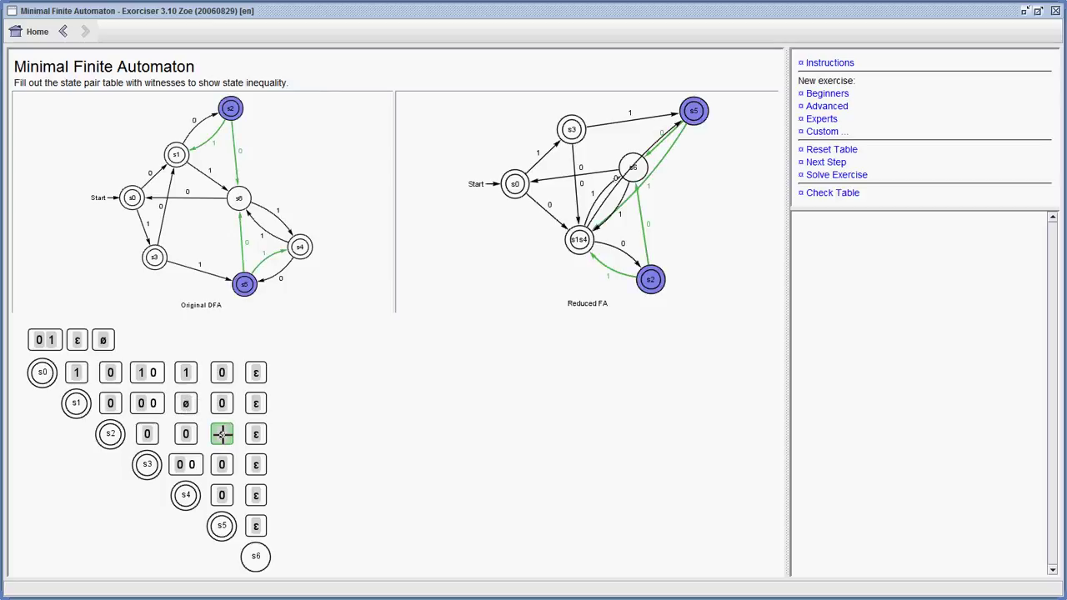
{"action": "left_click_drag", "start_coordinate": [222, 434], "coordinate": [222, 434]}
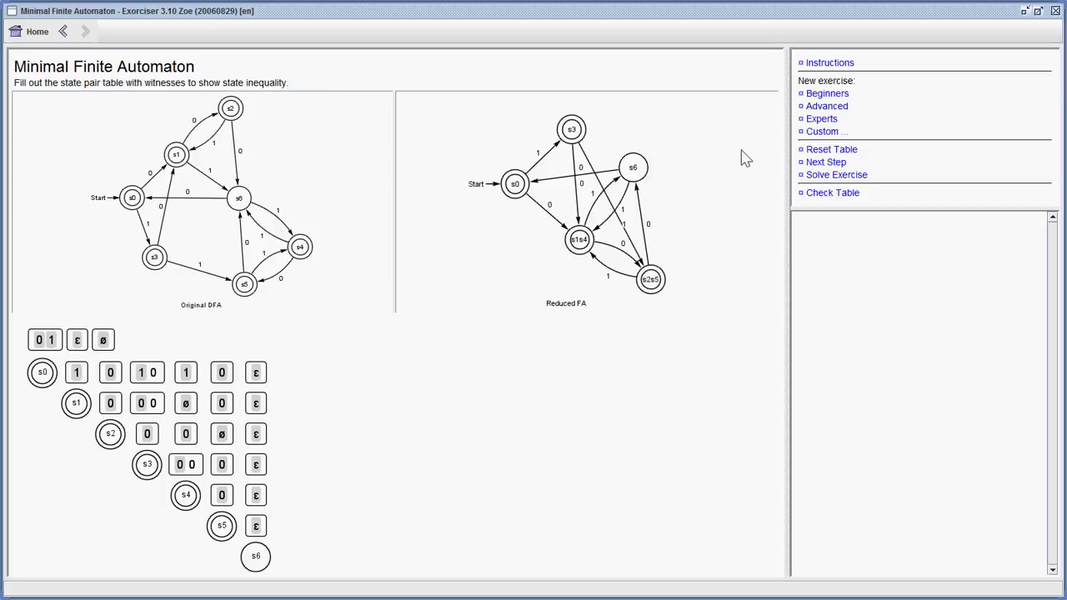
{"action": "left_click", "coordinate": [843, 193]}
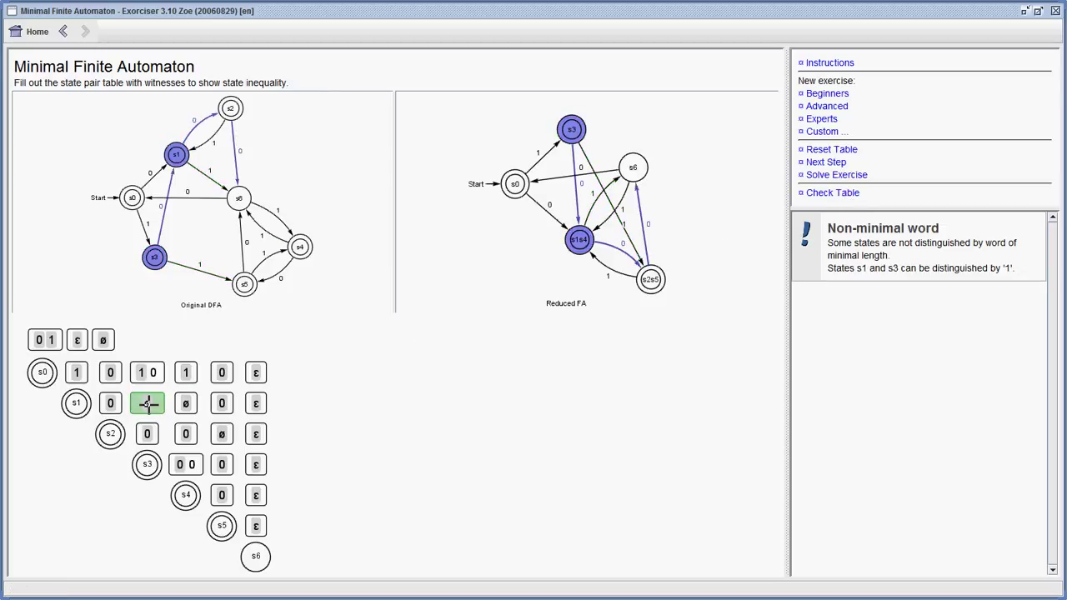
Step: Replace the witnesses for s1–s3 and s3–s4 with 1, checking the table after each correction
{"action": "left_click_drag", "start_coordinate": [103, 339], "coordinate": [386, 321]}
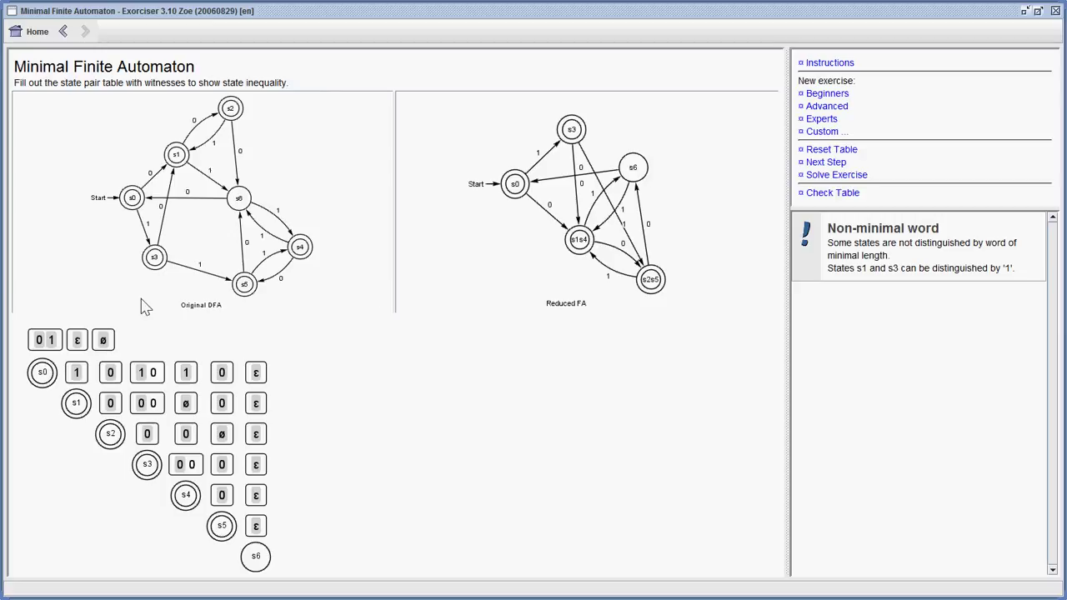
{"action": "left_click_drag", "start_coordinate": [51, 339], "coordinate": [147, 402]}
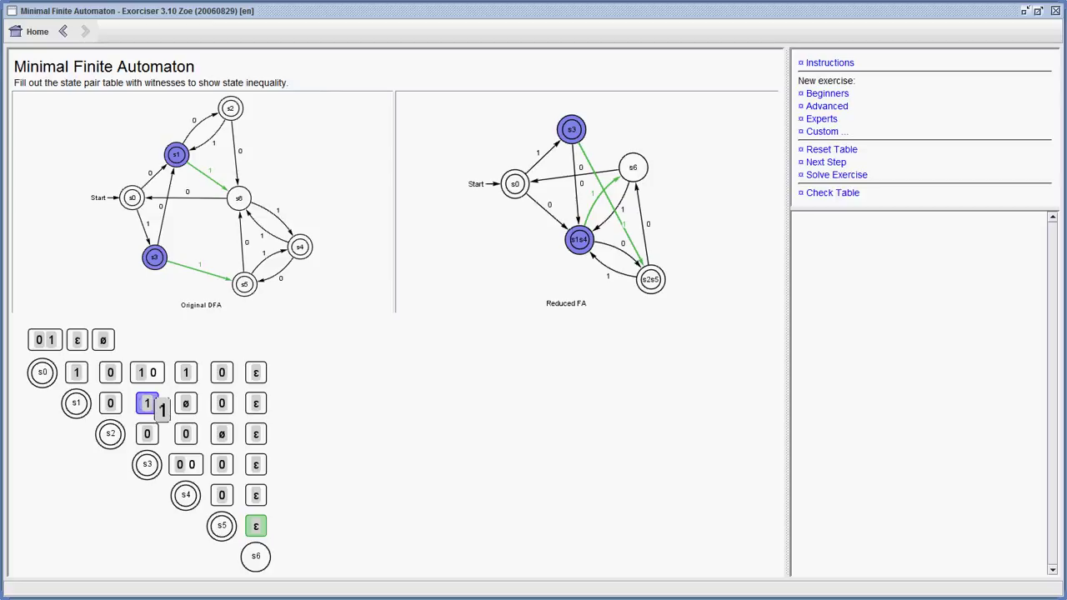
{"action": "left_click", "coordinate": [833, 194]}
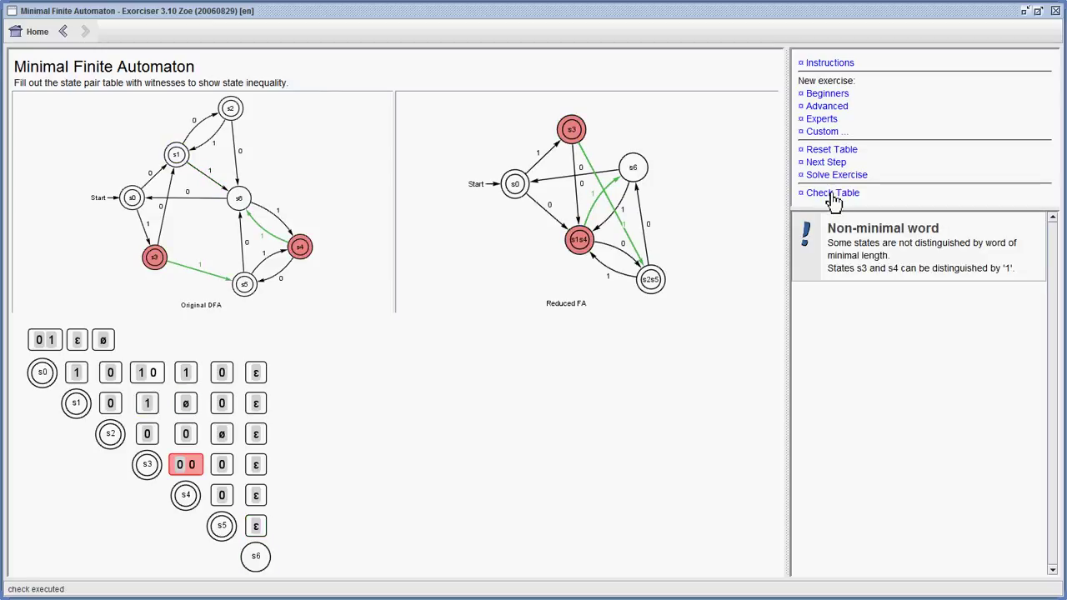
{"action": "left_click_drag", "start_coordinate": [54, 340], "coordinate": [185, 464]}
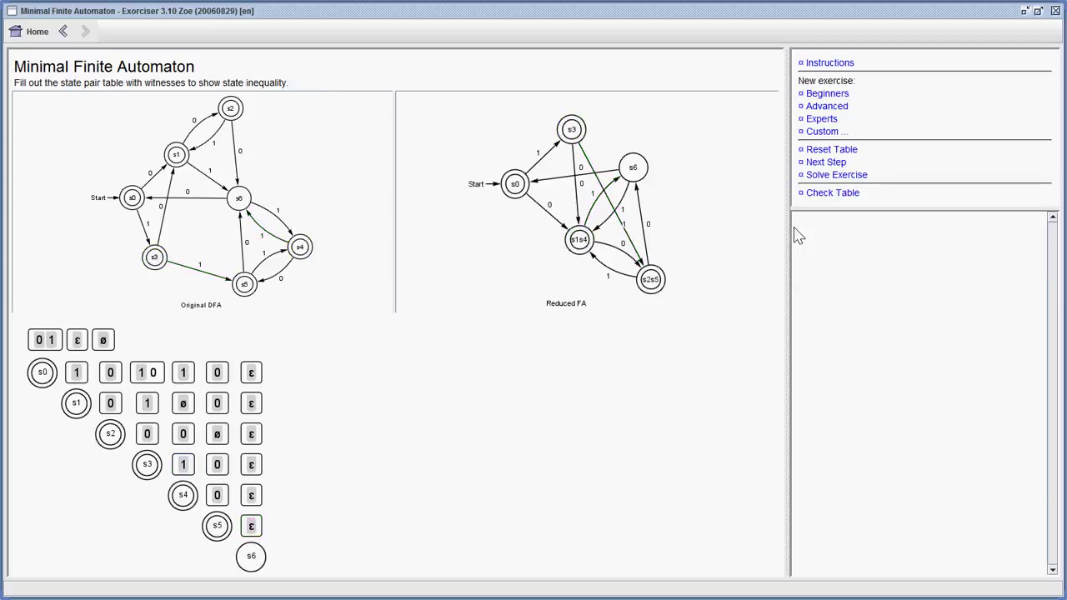
{"action": "left_click", "coordinate": [832, 204]}
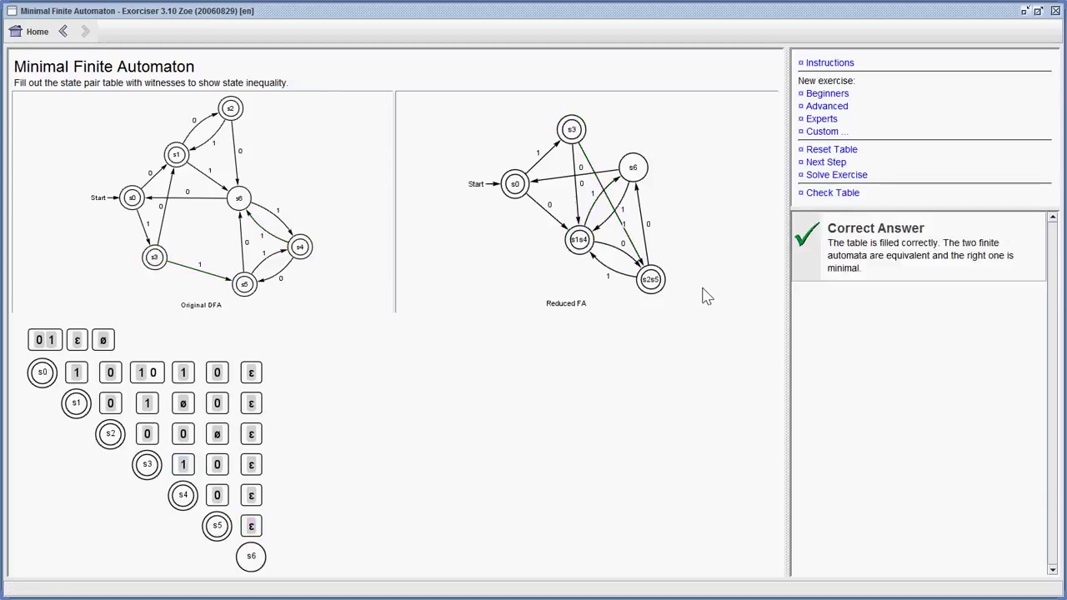